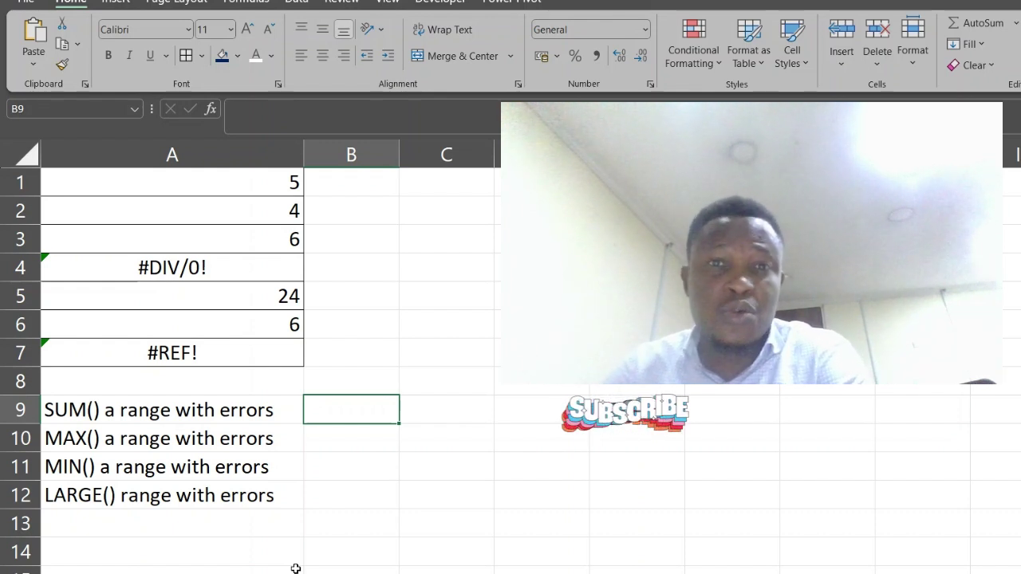
Check the column A values and enter a test =SUM(A1:A7) formula in A8.
{"action": "left_click", "coordinate": [189, 294]}
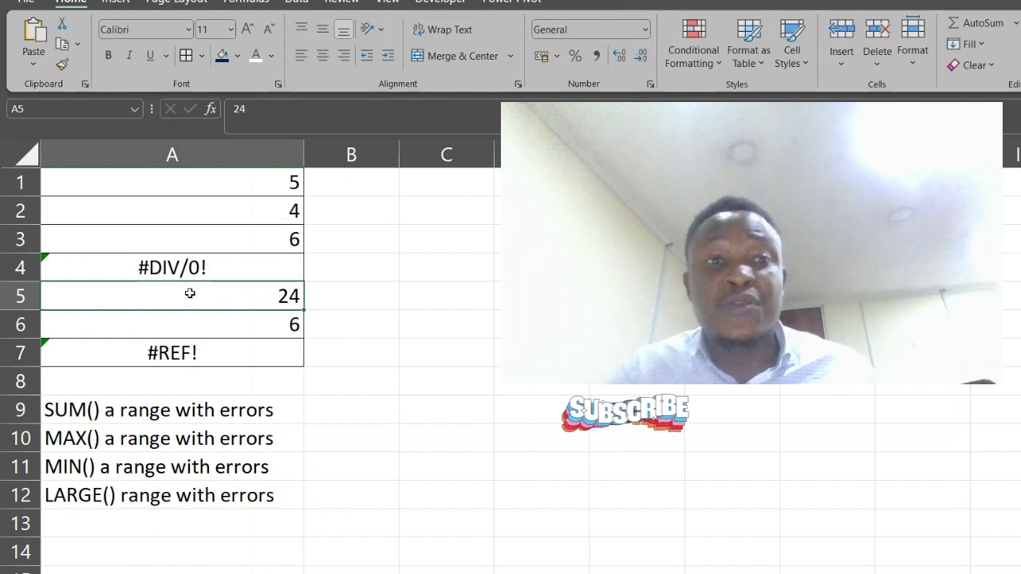
{"action": "left_click_drag", "start_coordinate": [250, 183], "coordinate": [246, 345]}
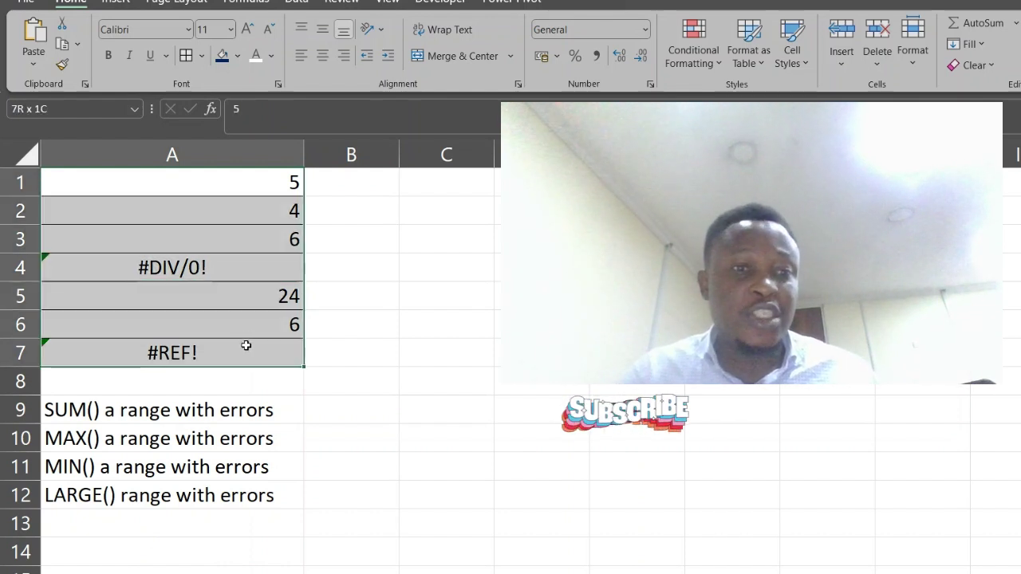
{"action": "left_click", "coordinate": [228, 380]}
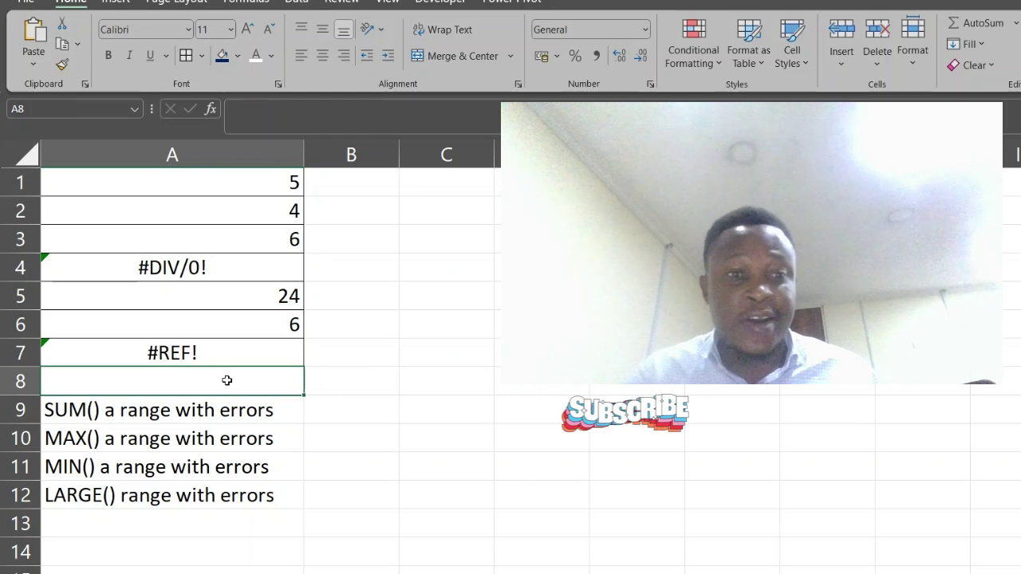
{"action": "type", "text": "=SUM("}
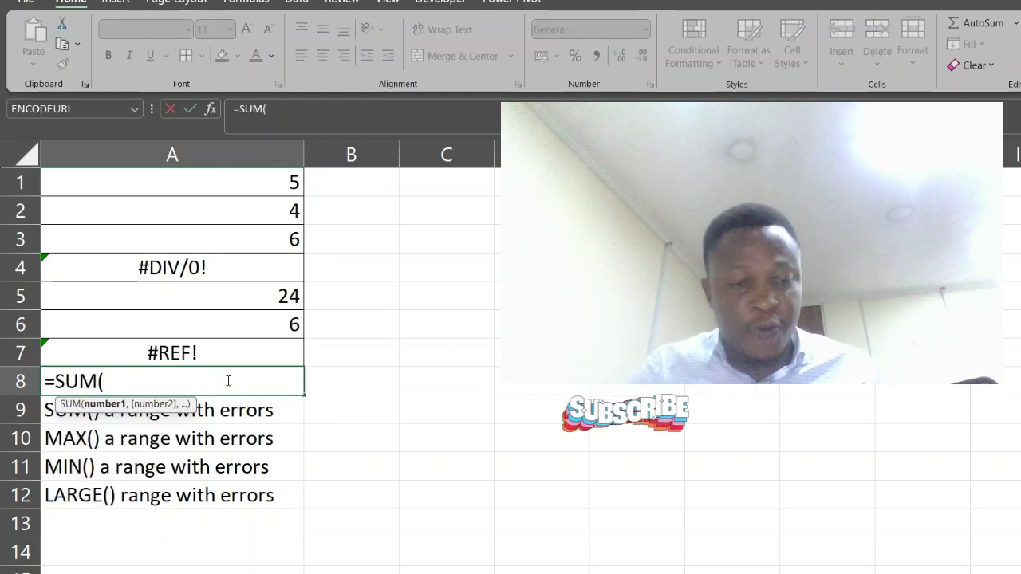
{"action": "key", "text": "Up"}
{"action": "key", "text": "shift+Up"}
{"action": "key", "text": "shift+Up"}
{"action": "key", "text": "shift+Up"}
{"action": "key", "text": "shift+Up"}
{"action": "key", "text": "shift+Up"}
{"action": "key", "text": "shift+Up"}
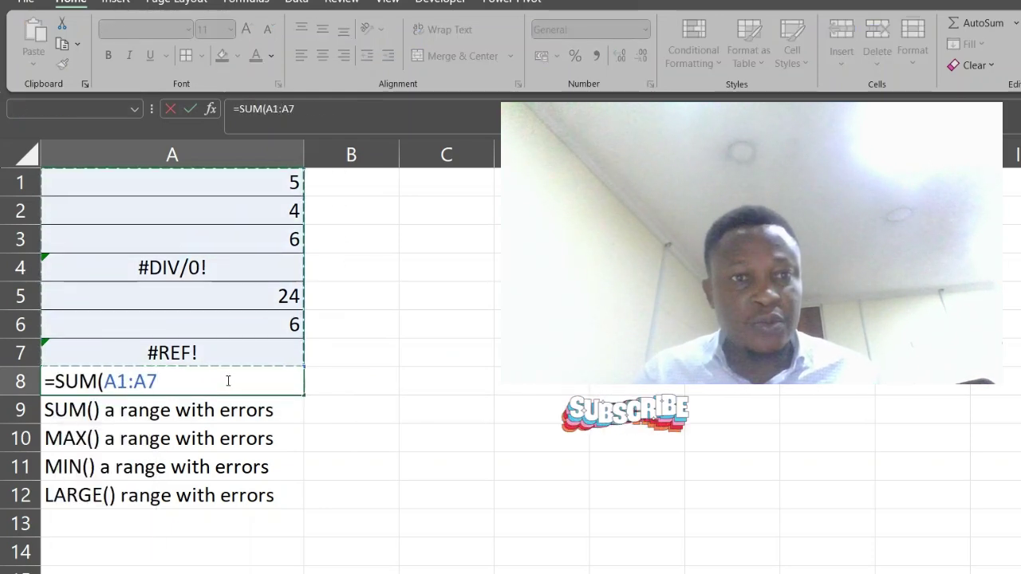
{"action": "key", "text": "Return"}
Replace the A8 test with =MAX(A1:A7), then clear A8 again.
{"action": "left_click", "coordinate": [227, 380]}
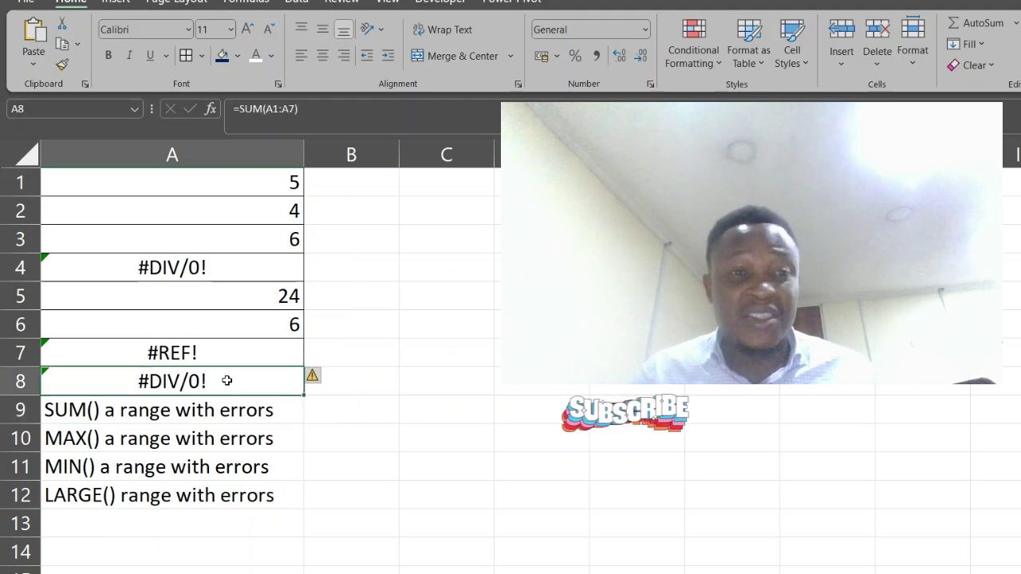
{"action": "double_click", "coordinate": [227, 381]}
{"action": "key", "text": "Escape"}
{"action": "type", "text": "=max"}
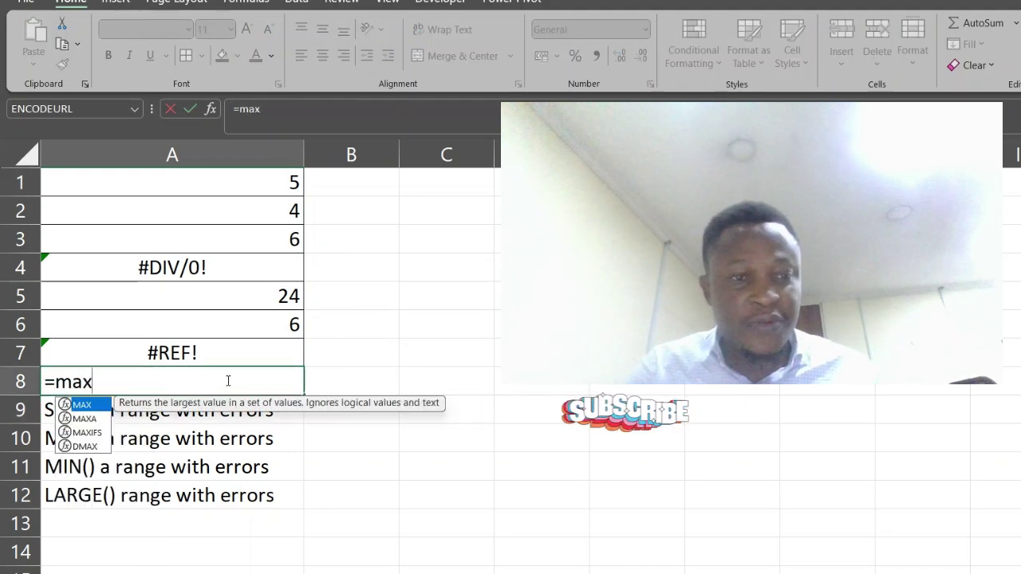
{"action": "key", "text": "Tab"}
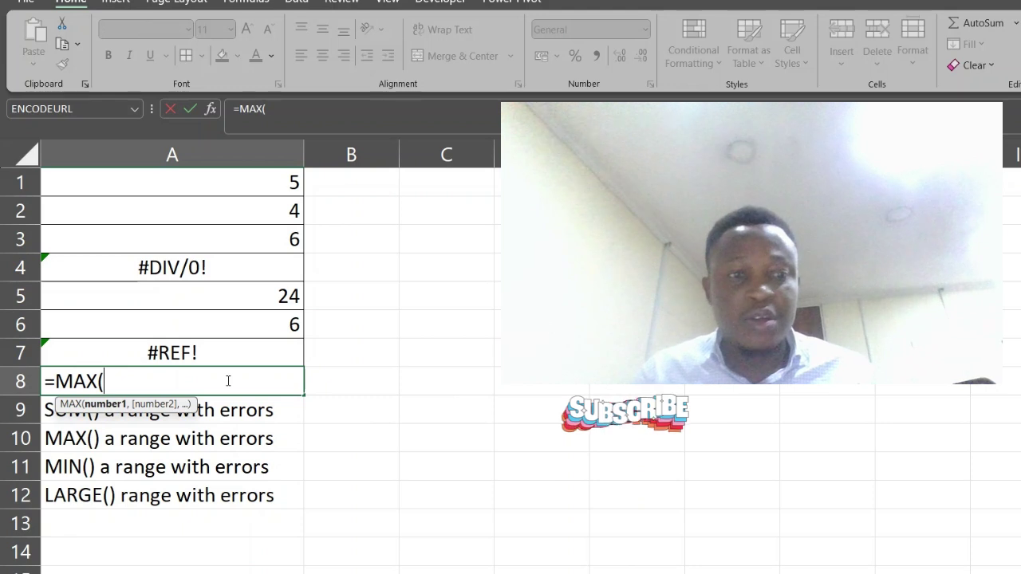
{"action": "key", "text": "Up"}
{"action": "key", "text": "shift+Up"}
{"action": "key", "text": "shift+Up"}
{"action": "key", "text": "shift+Up"}
{"action": "key", "text": "shift+Up"}
{"action": "key", "text": "shift+Up"}
{"action": "key", "text": "shift+Up"}
{"action": "key", "text": "Return"}
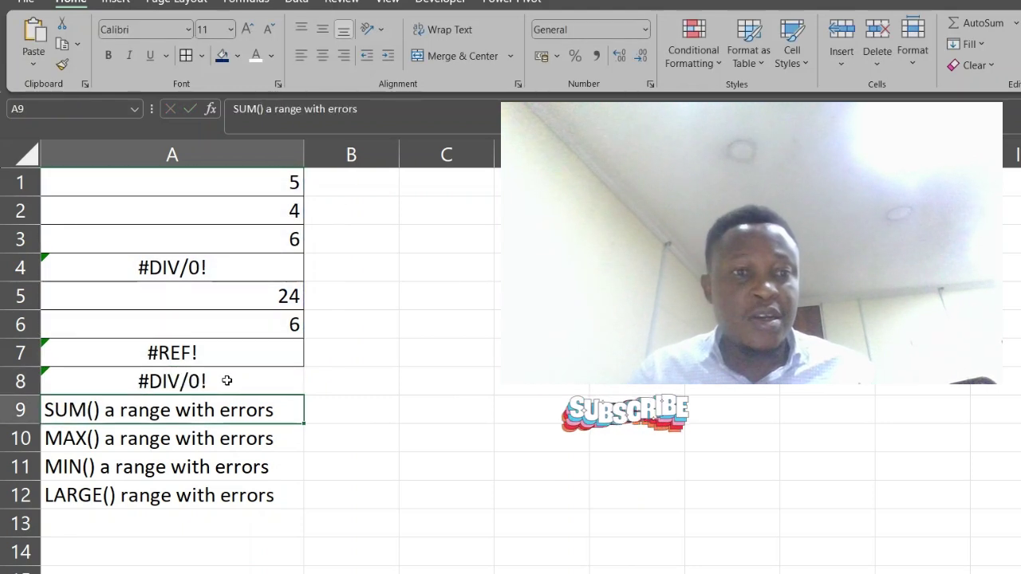
{"action": "key", "text": "Up"}
{"action": "key", "text": "Delete"}
Enter =AGGREGATE(9,6,A1:A7) in B9, summing while ignoring errors to give 45.
{"action": "key", "text": "Right"}
{"action": "key", "text": "Down"}
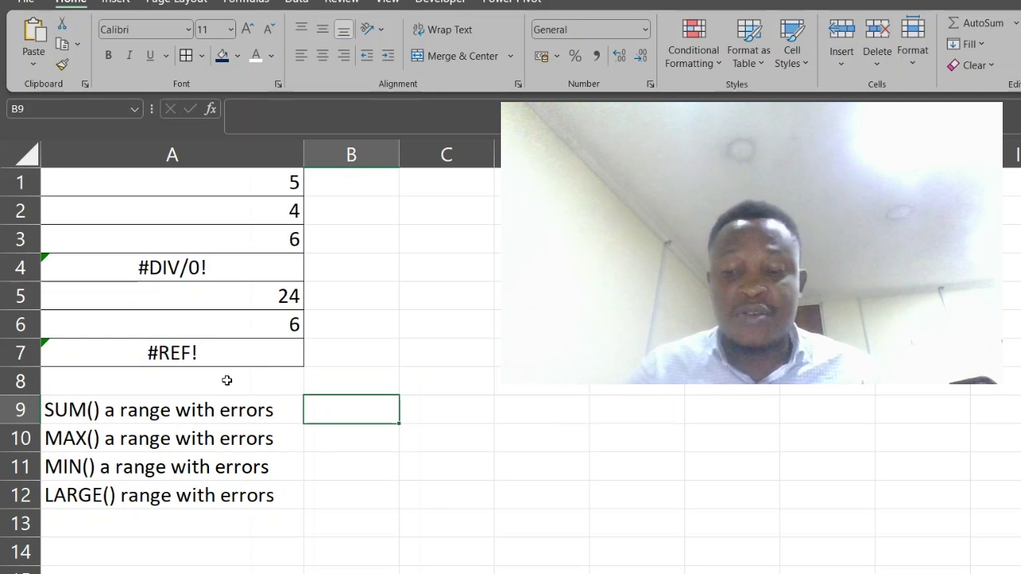
{"action": "type", "text": "=aggre"}
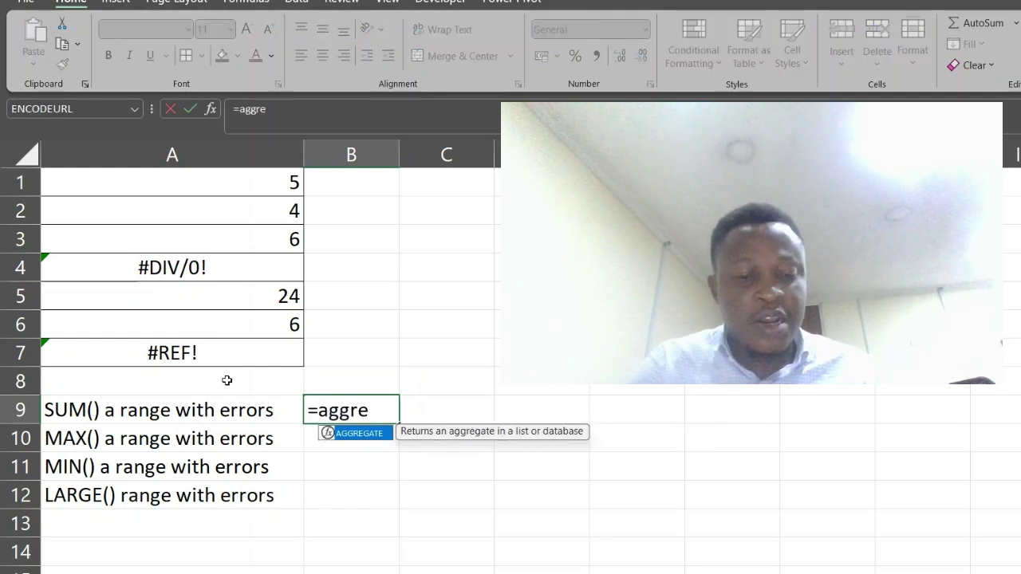
{"action": "key", "text": "Tab"}
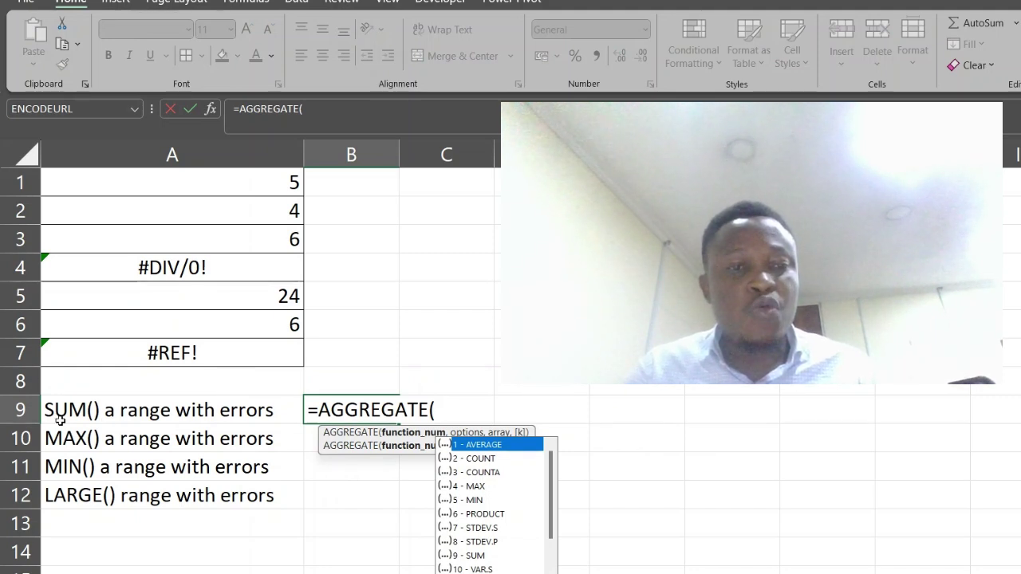
{"action": "double_click", "coordinate": [474, 556]}
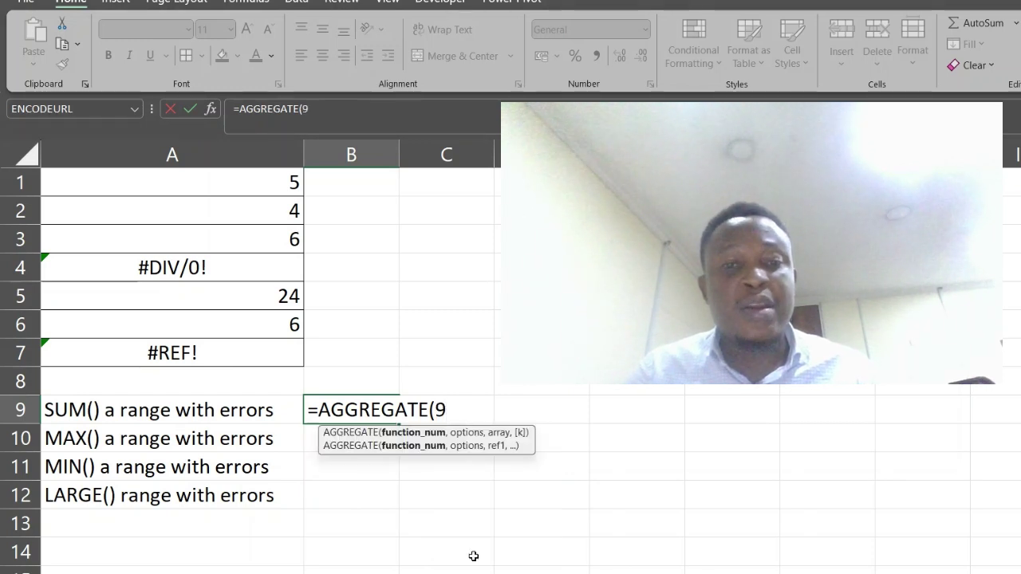
{"action": "type", "text": ","}
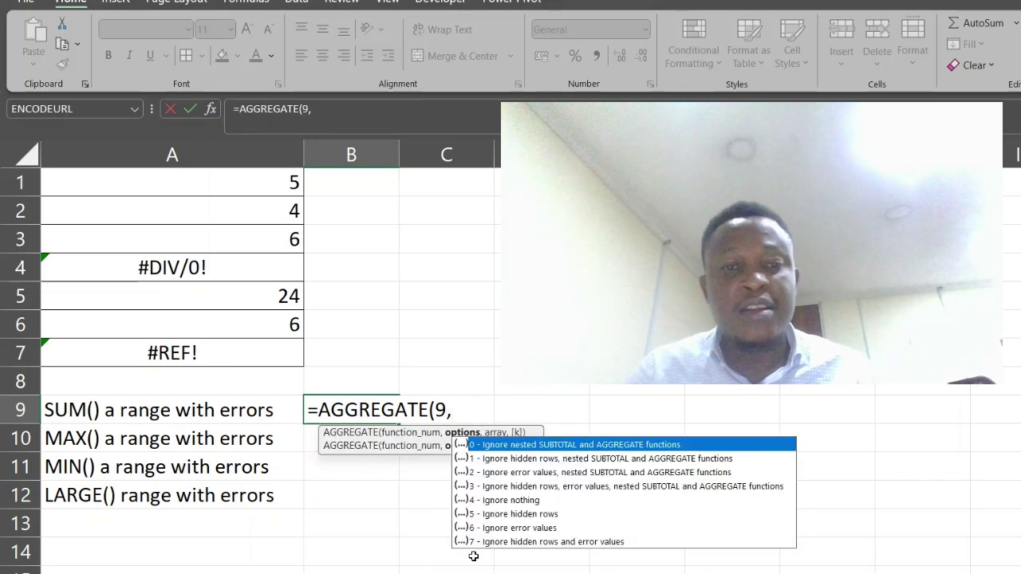
{"action": "left_click", "coordinate": [528, 533]}
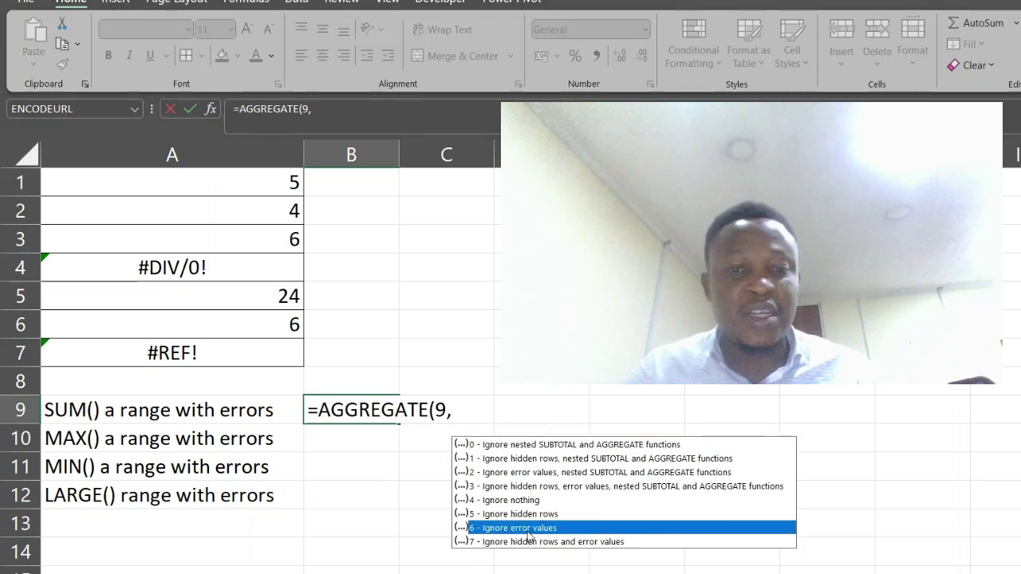
{"action": "double_click", "coordinate": [527, 530]}
{"action": "type", "text": ","}
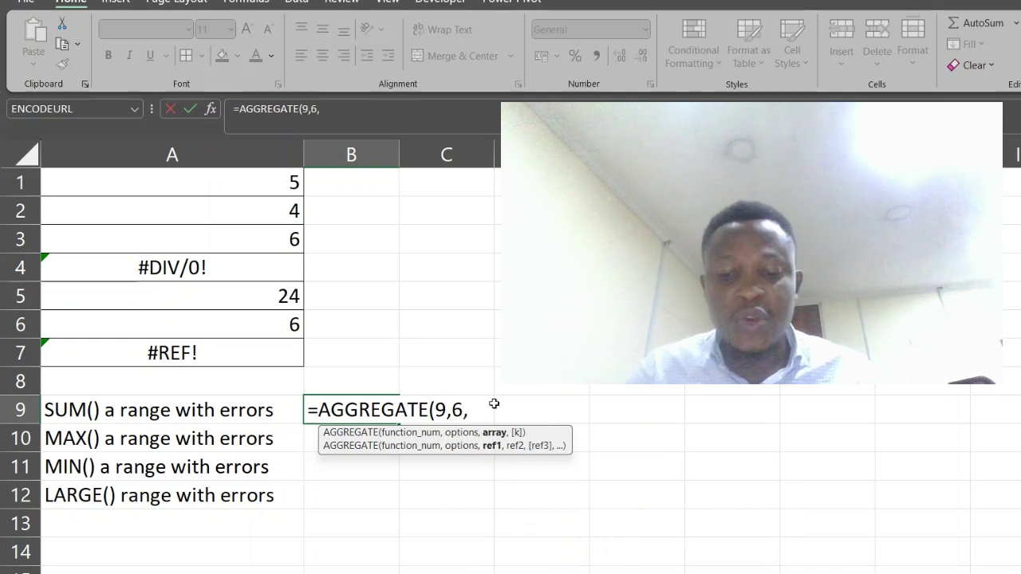
{"action": "left_click_drag", "start_coordinate": [267, 184], "coordinate": [248, 347]}
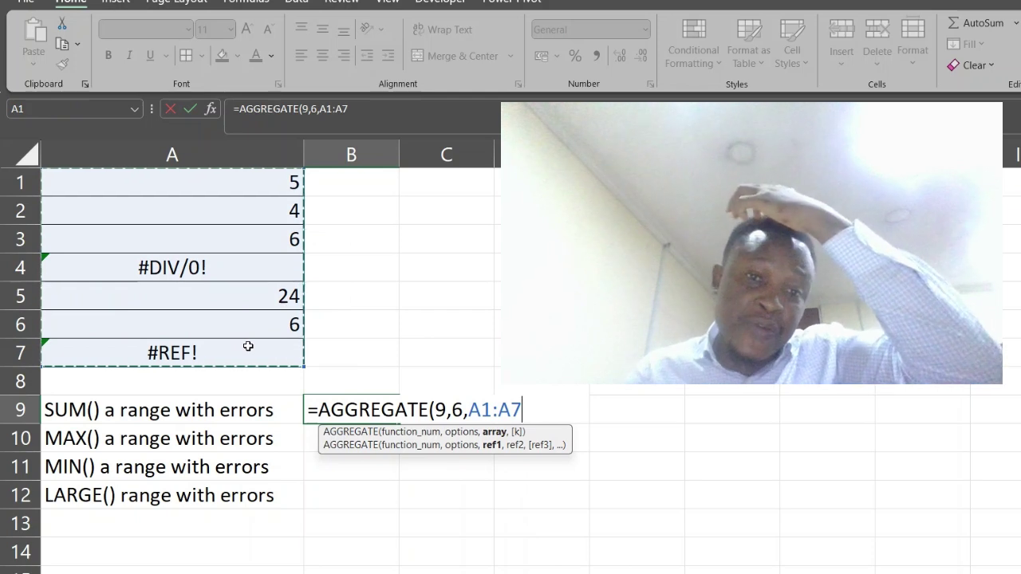
{"action": "key", "text": "Return"}
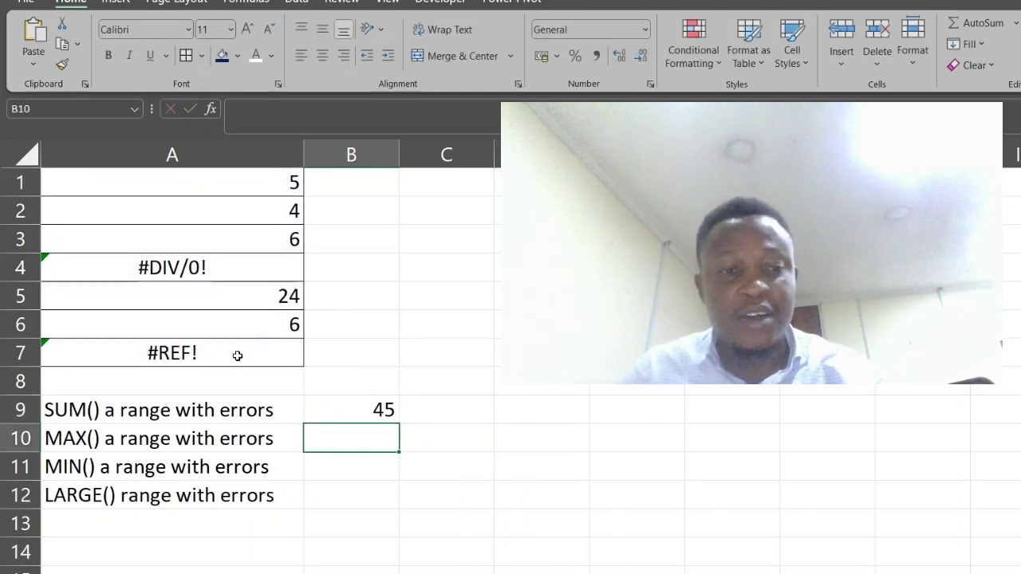
{"action": "left_click_drag", "start_coordinate": [234, 187], "coordinate": [232, 346]}
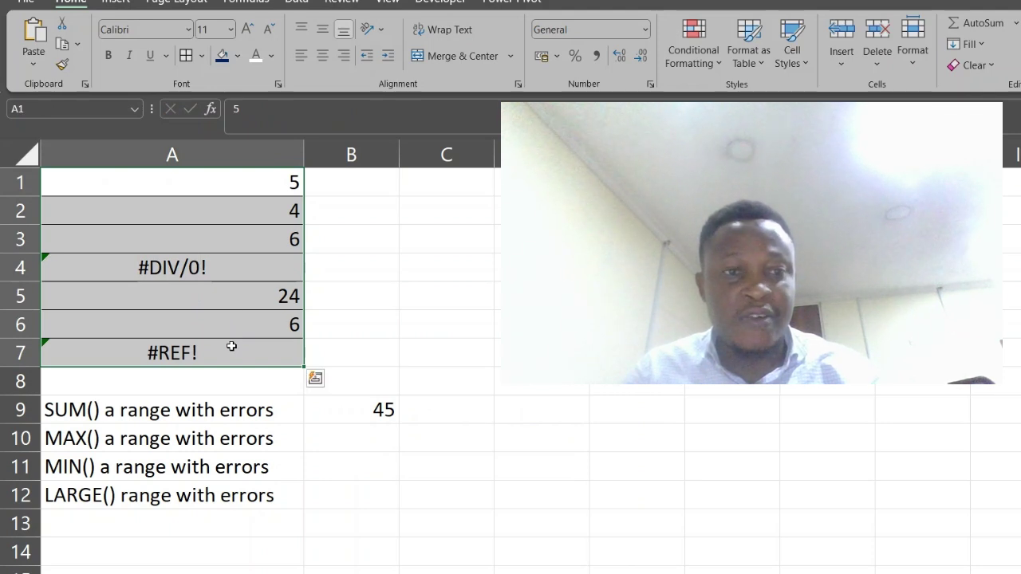
{"action": "left_click", "coordinate": [231, 291]}
{"action": "left_click", "coordinate": [233, 269]}
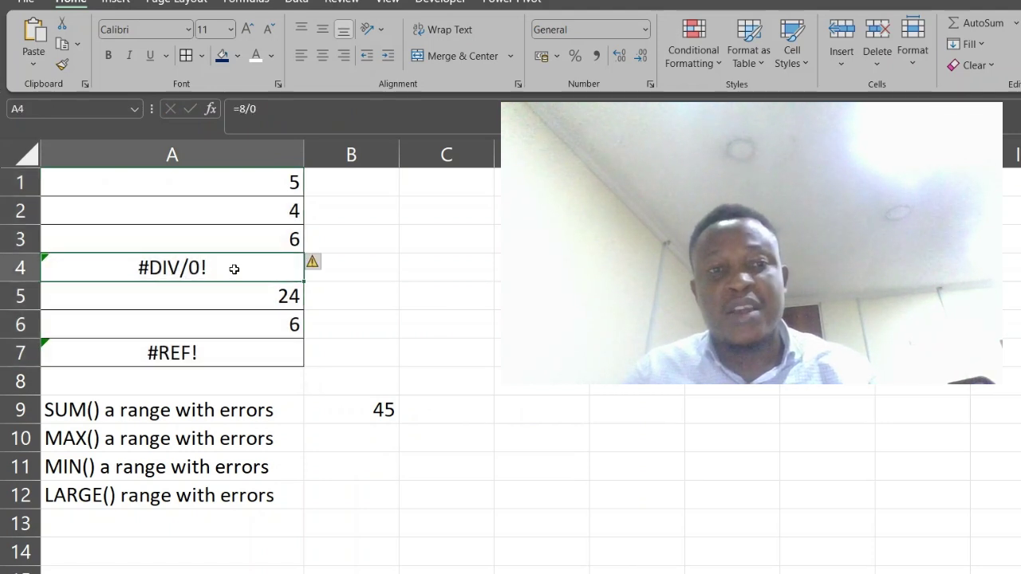
{"action": "left_click_drag", "start_coordinate": [276, 190], "coordinate": [276, 345]}
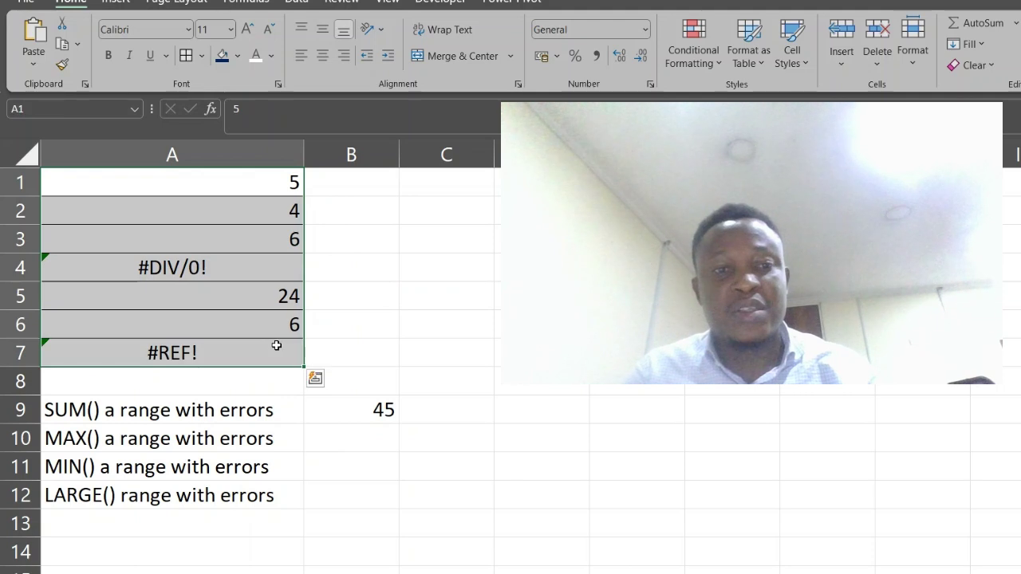
{"action": "left_click", "coordinate": [361, 416]}
{"action": "left_click", "coordinate": [361, 441]}
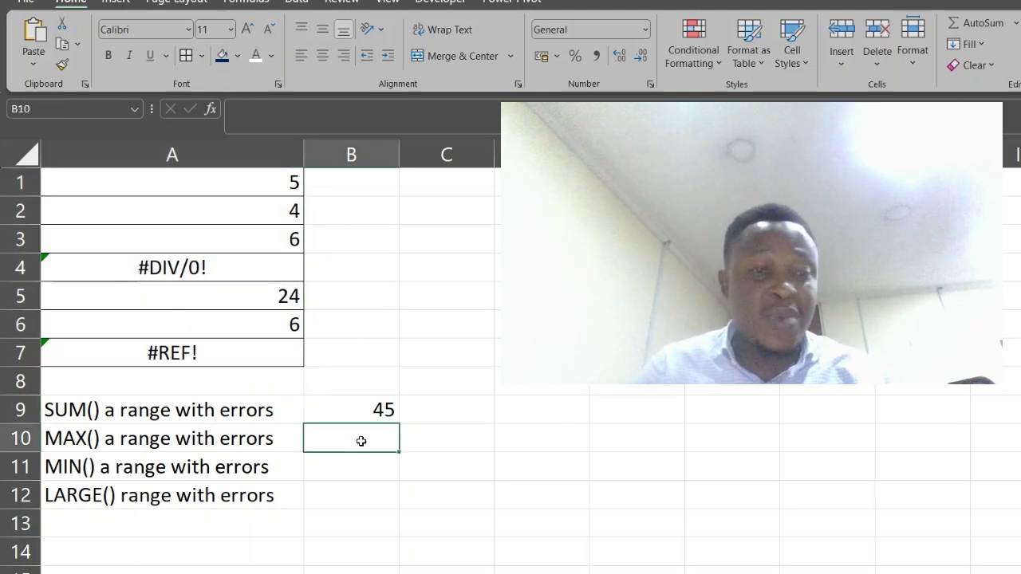
Enter =AGGREGATE(4,6,A1:A7) in B10 so it returns the error-free maximum, 24.
{"action": "type", "text": "=aggr"}
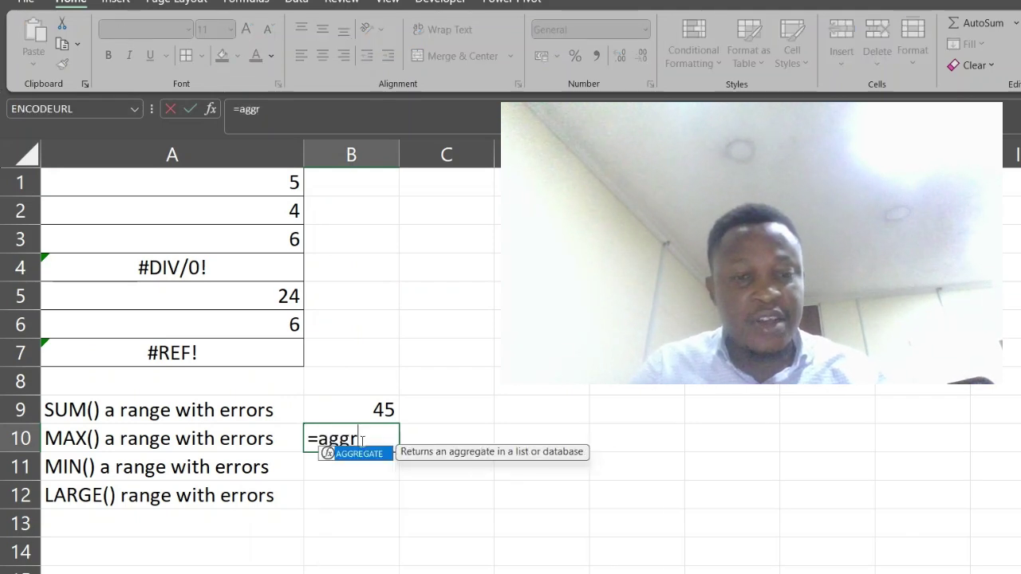
{"action": "key", "text": "Tab"}
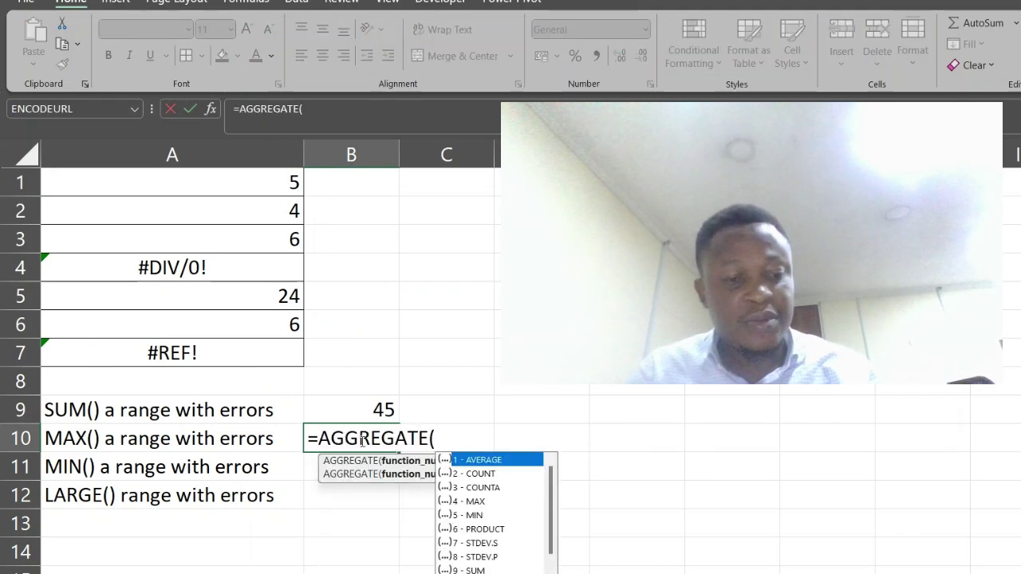
{"action": "double_click", "coordinate": [478, 501]}
{"action": "type", "text": ","}
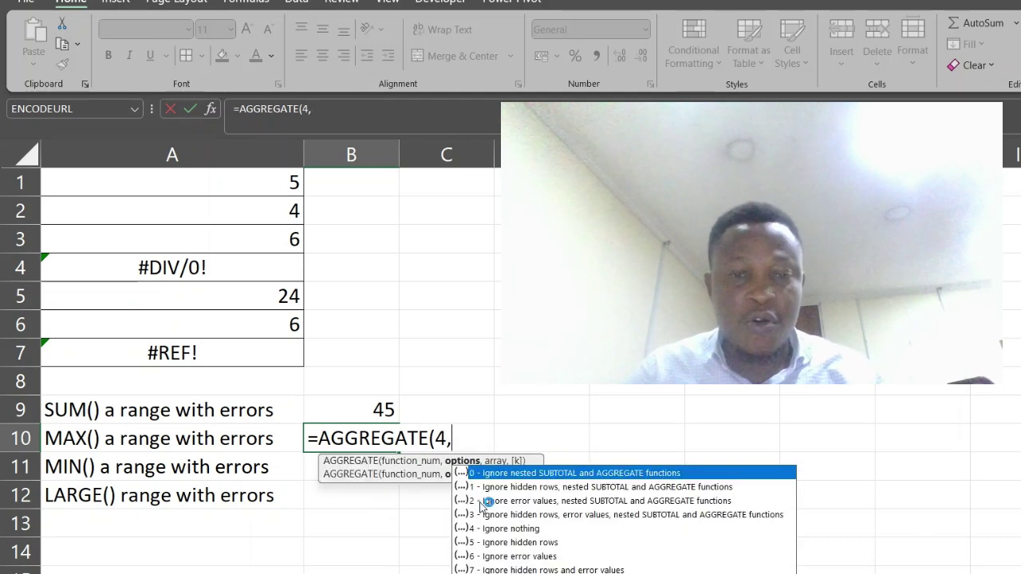
{"action": "double_click", "coordinate": [491, 557]}
{"action": "type", "text": ","}
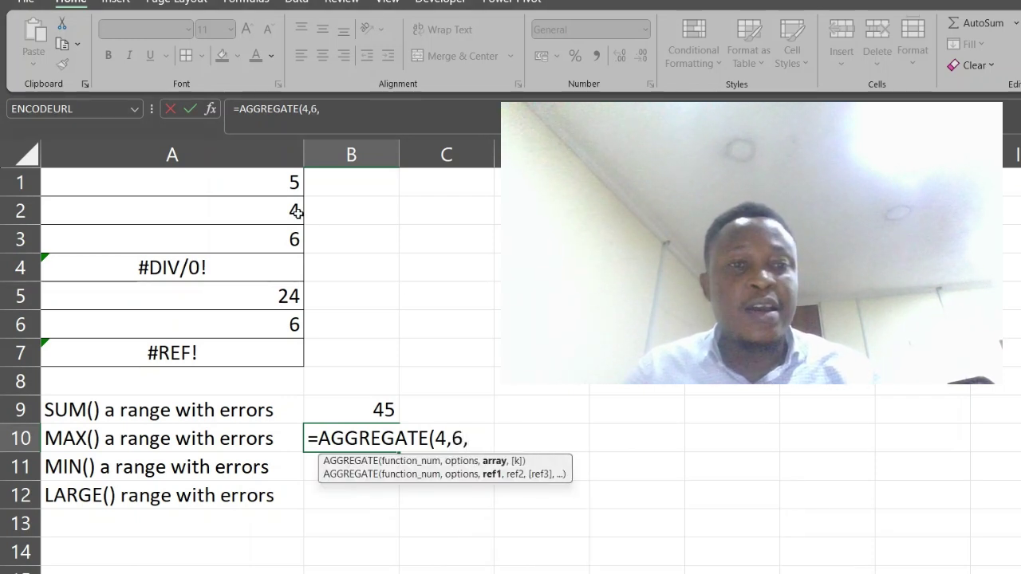
{"action": "left_click_drag", "start_coordinate": [272, 190], "coordinate": [275, 352]}
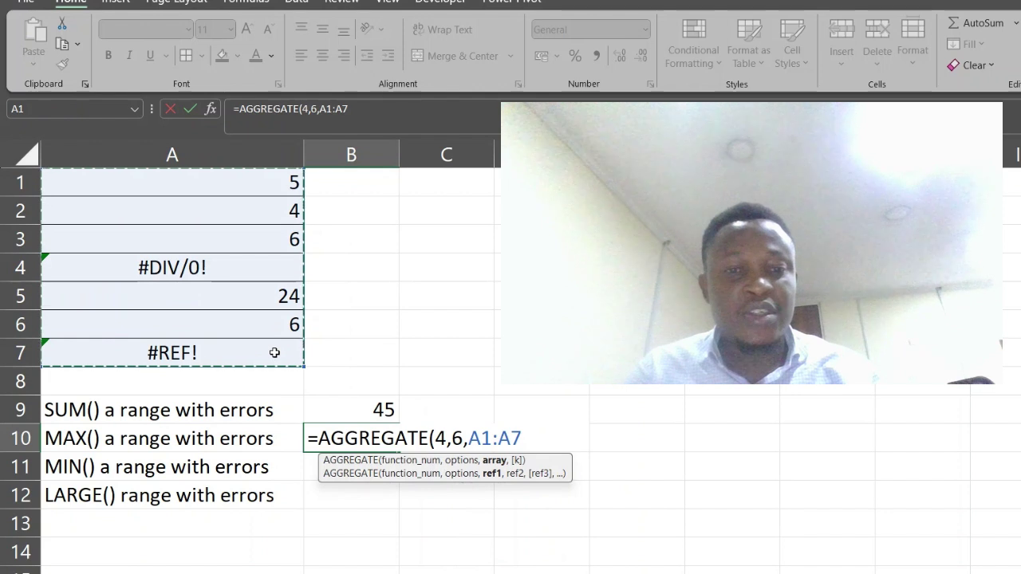
{"action": "key", "text": "Return"}
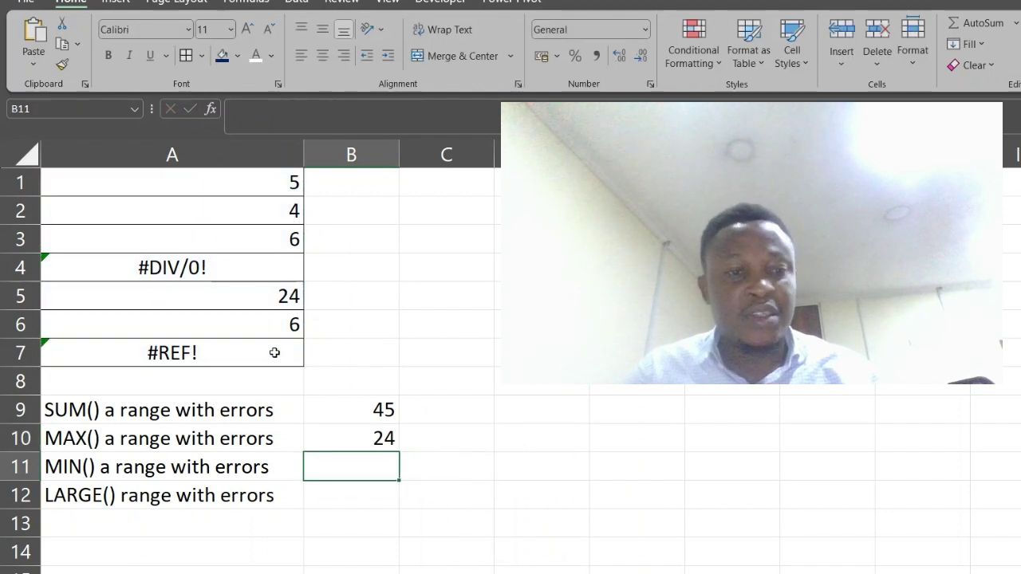
Enter =AGGREGATE(5,6,A1:A8) in B11, returning the error-free minimum of 4.
{"action": "left_click", "coordinate": [290, 296]}
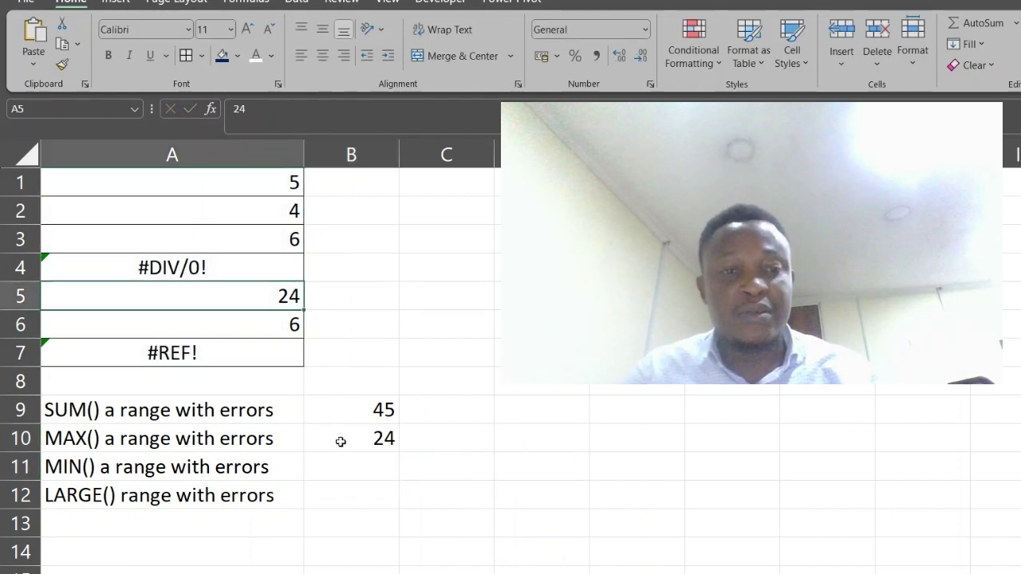
{"action": "left_click", "coordinate": [327, 476]}
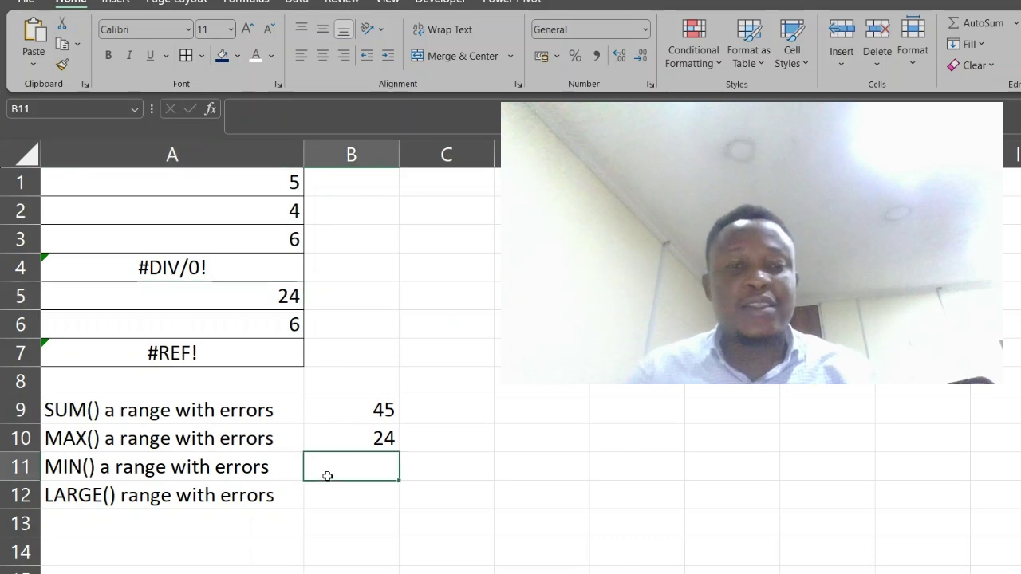
{"action": "type", "text": "=mi"}
{"action": "key", "text": "BackSpace"}
{"action": "key", "text": "BackSpace"}
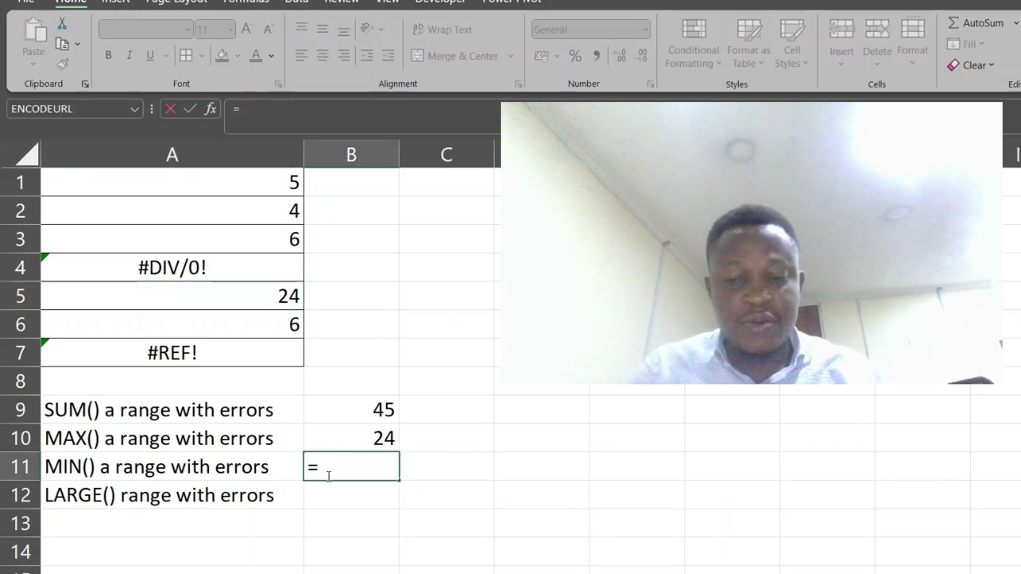
{"action": "type", "text": "agg"}
{"action": "key", "text": "Tab"}
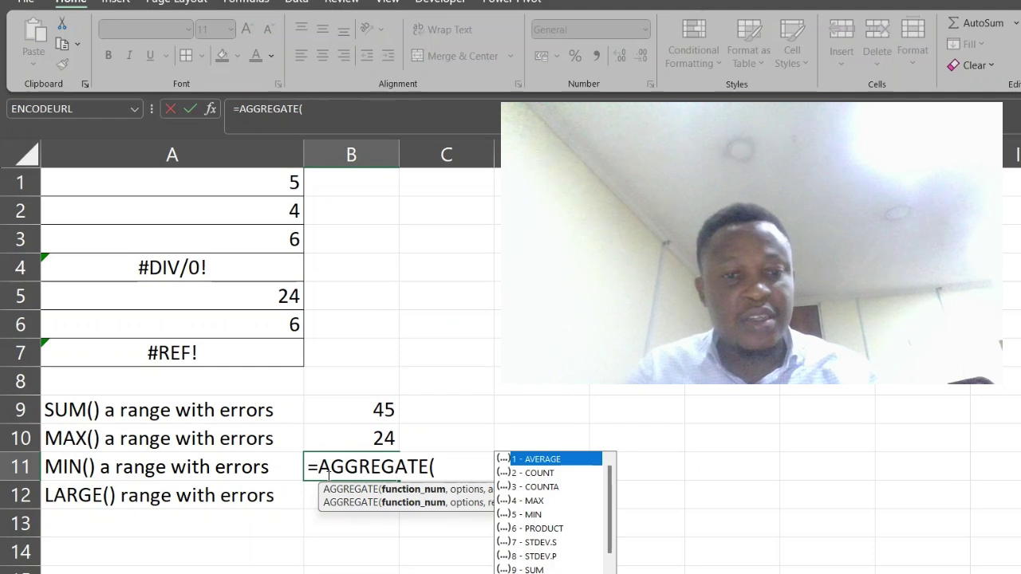
{"action": "left_click", "coordinate": [553, 515]}
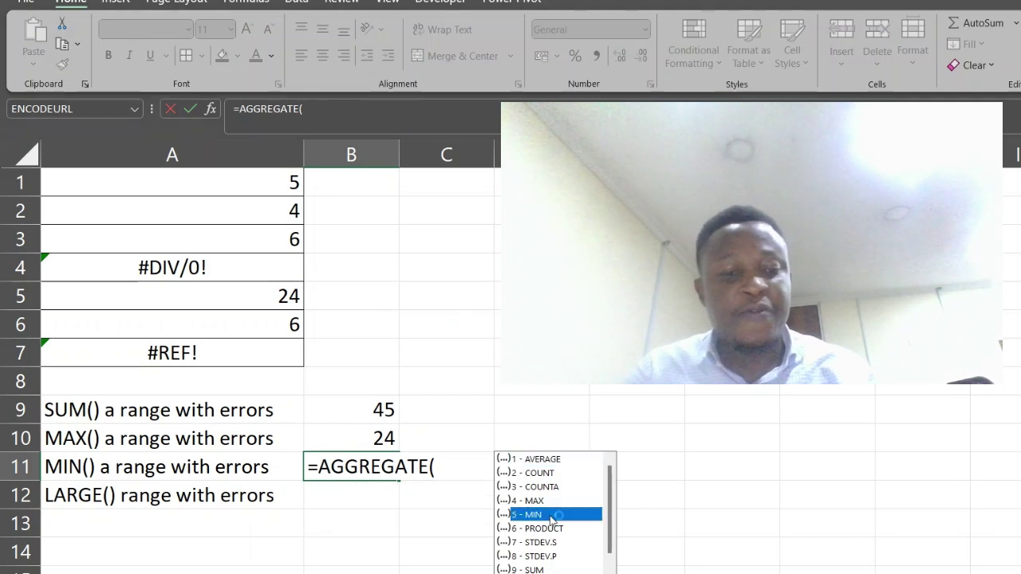
{"action": "double_click", "coordinate": [552, 515]}
{"action": "type", "text": ","}
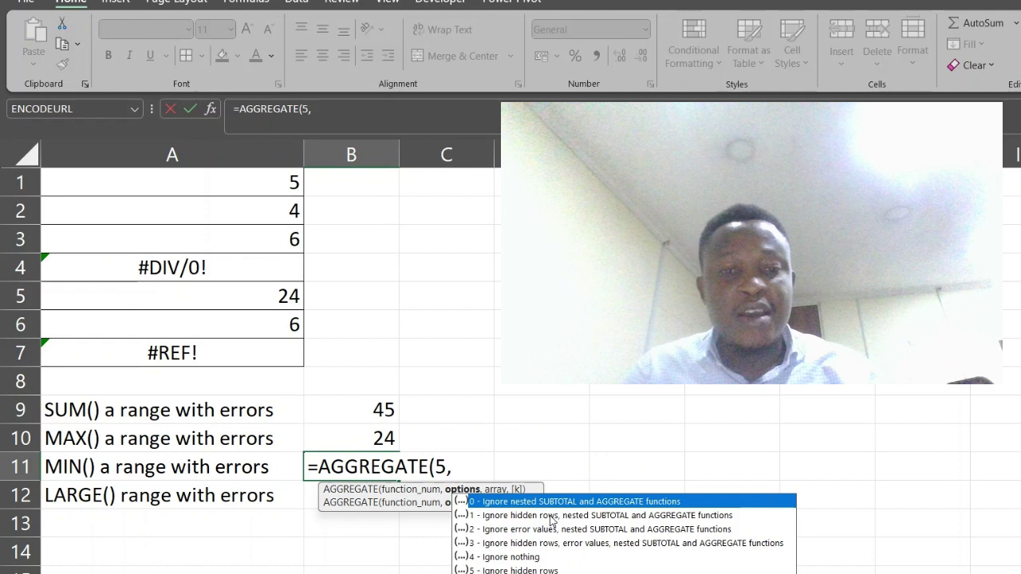
{"action": "type", "text": "6"}
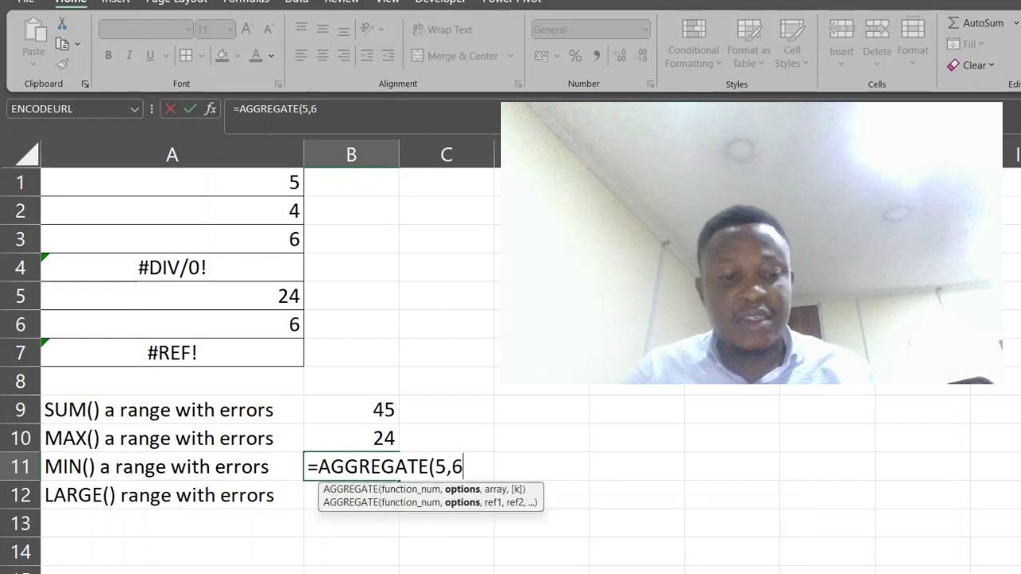
{"action": "type", "text": ","}
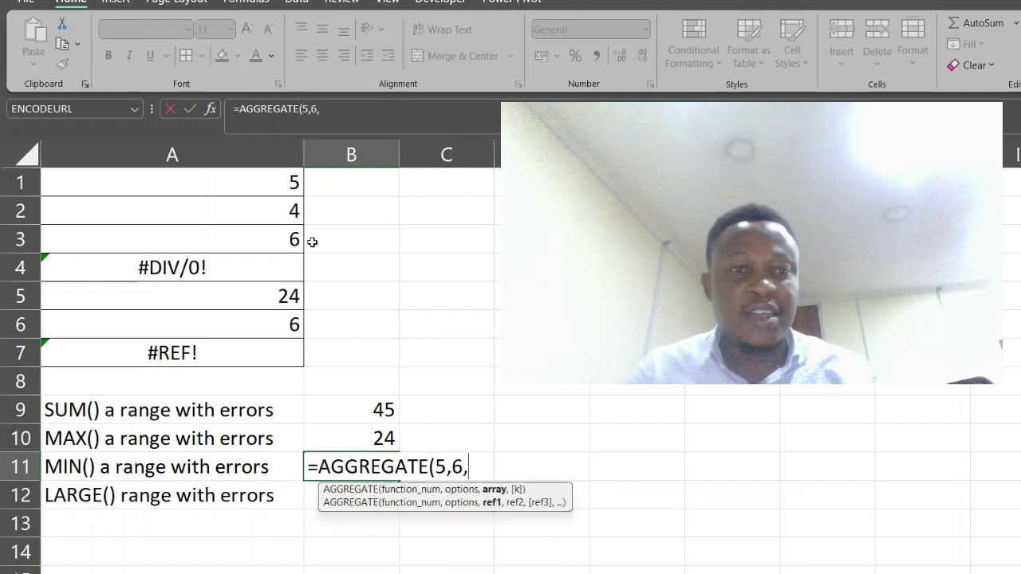
{"action": "left_click_drag", "start_coordinate": [271, 187], "coordinate": [251, 362]}
{"action": "key", "text": "Return"}
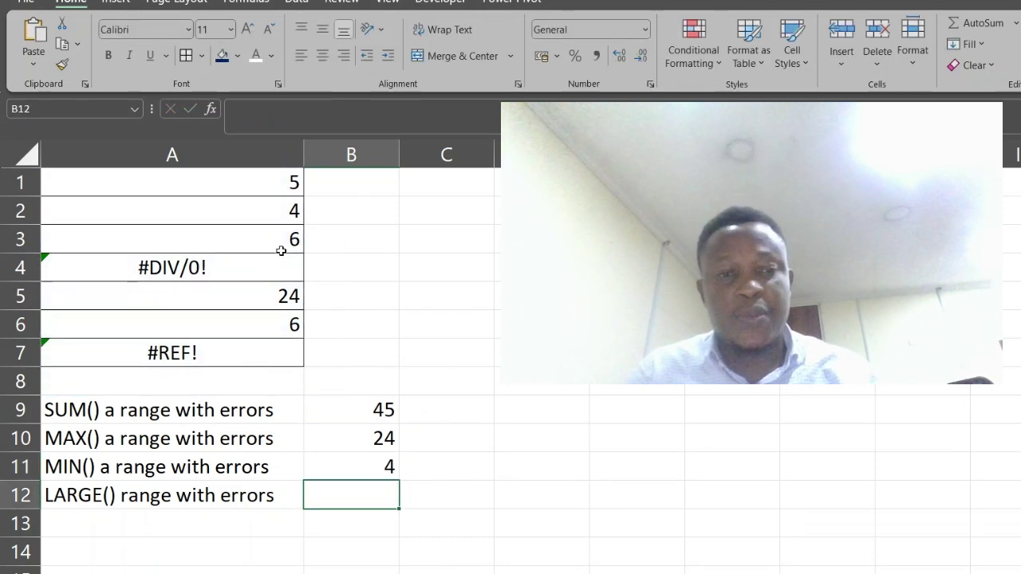
Enter 2 in A2, review the updated B11 formula, and select B12.
{"action": "left_click", "coordinate": [273, 213]}
{"action": "type", "text": "2"}
{"action": "key", "text": "Return"}
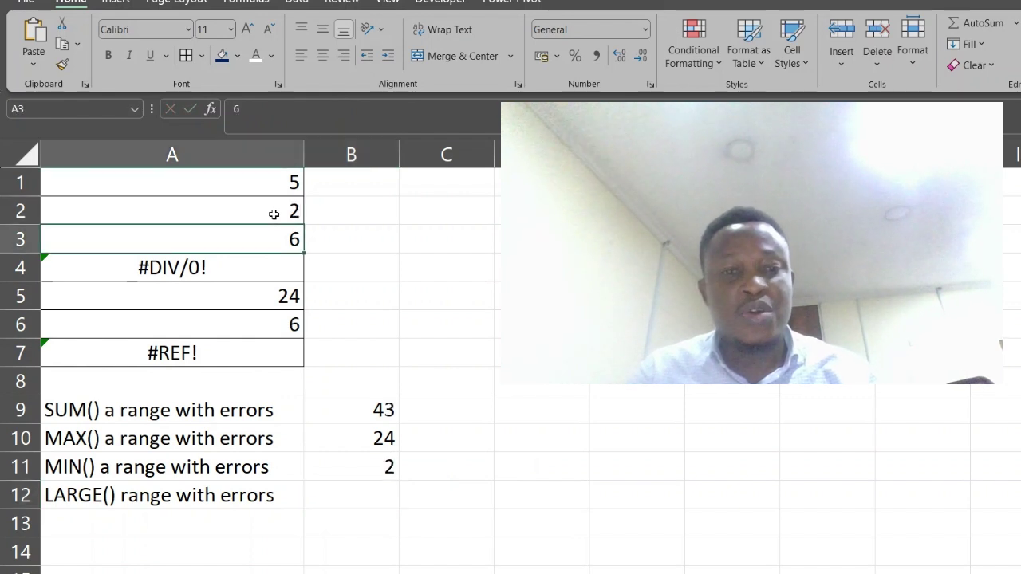
{"action": "left_click", "coordinate": [355, 462]}
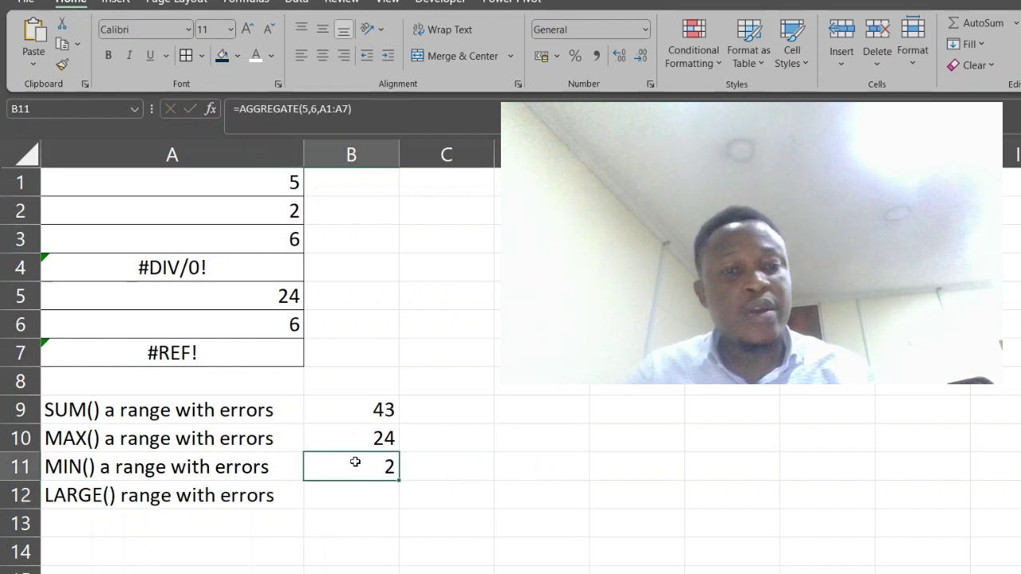
{"action": "left_click", "coordinate": [320, 495]}
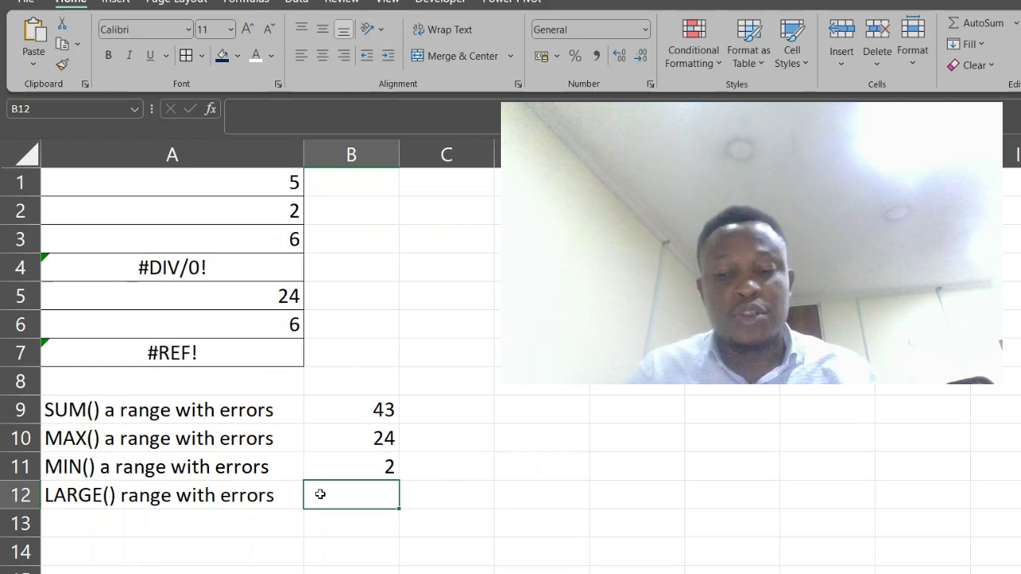
Enter =AGGREGATE(14,6,A1:A7,2) in B12 to return the second-largest value, 6.
{"action": "type", "text": "=agg"}
{"action": "key", "text": "Tab"}
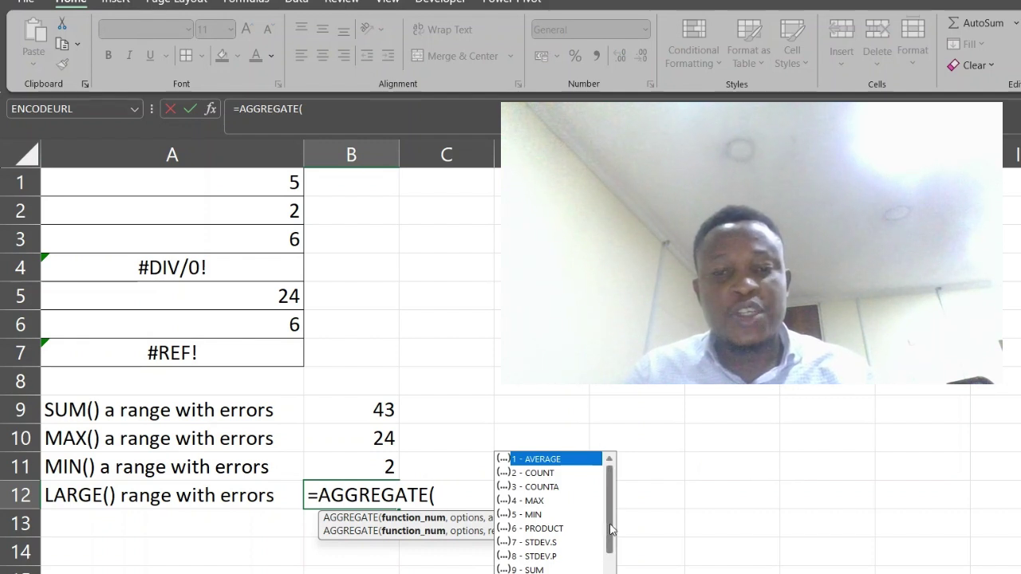
{"action": "scroll", "coordinate": [612, 529], "scroll_direction": "down", "scroll_amount": 2}
{"action": "left_click", "coordinate": [534, 556]}
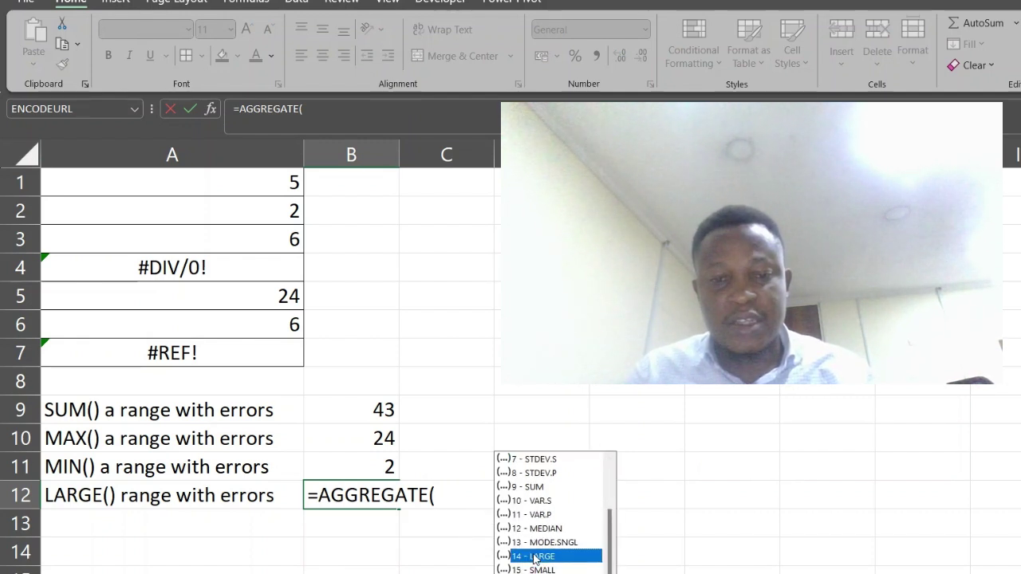
{"action": "double_click", "coordinate": [533, 556]}
{"action": "type", "text": ","}
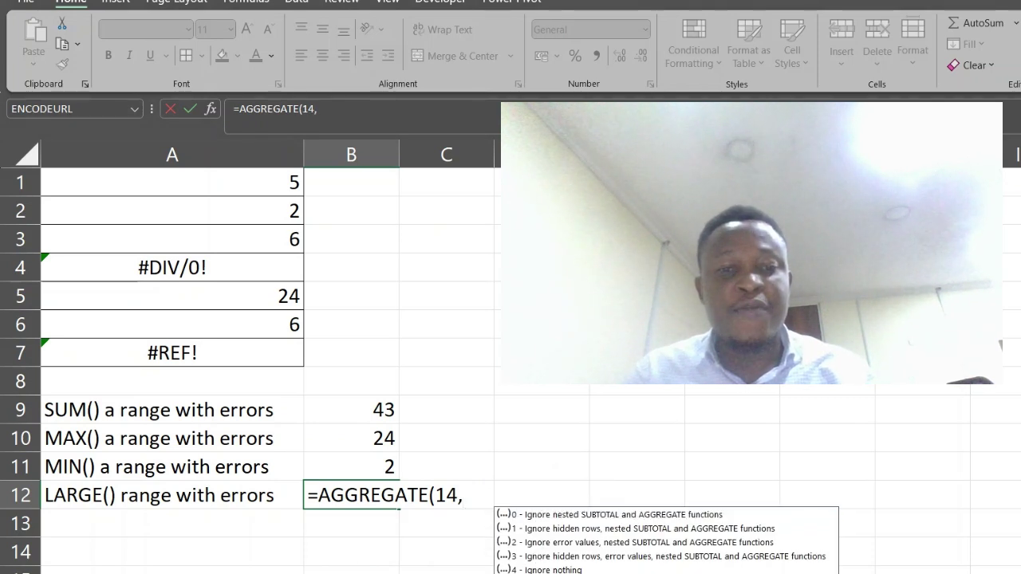
{"action": "type", "text": "6,"}
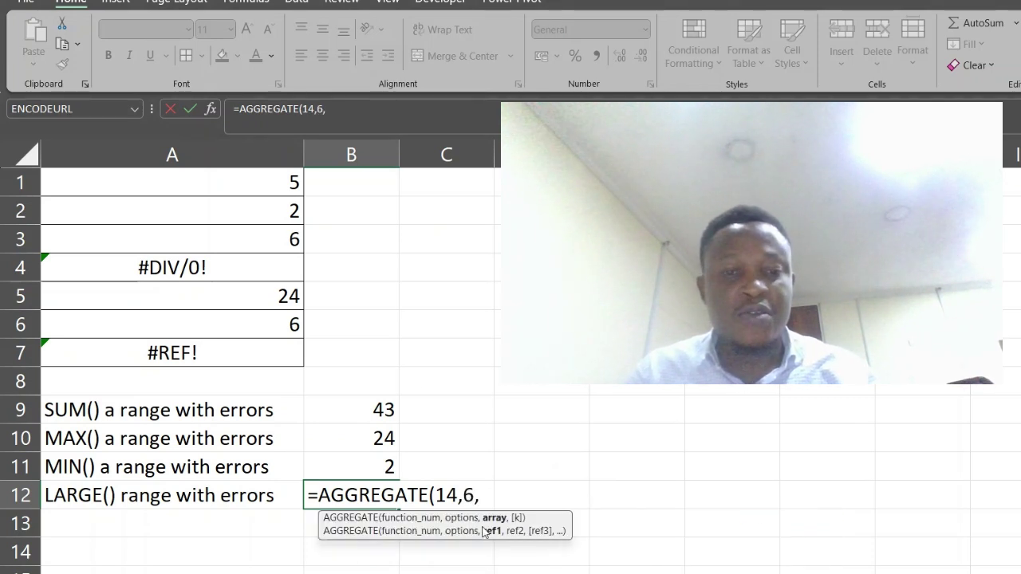
{"action": "left_click_drag", "start_coordinate": [239, 180], "coordinate": [237, 349]}
{"action": "type", "text": ","}
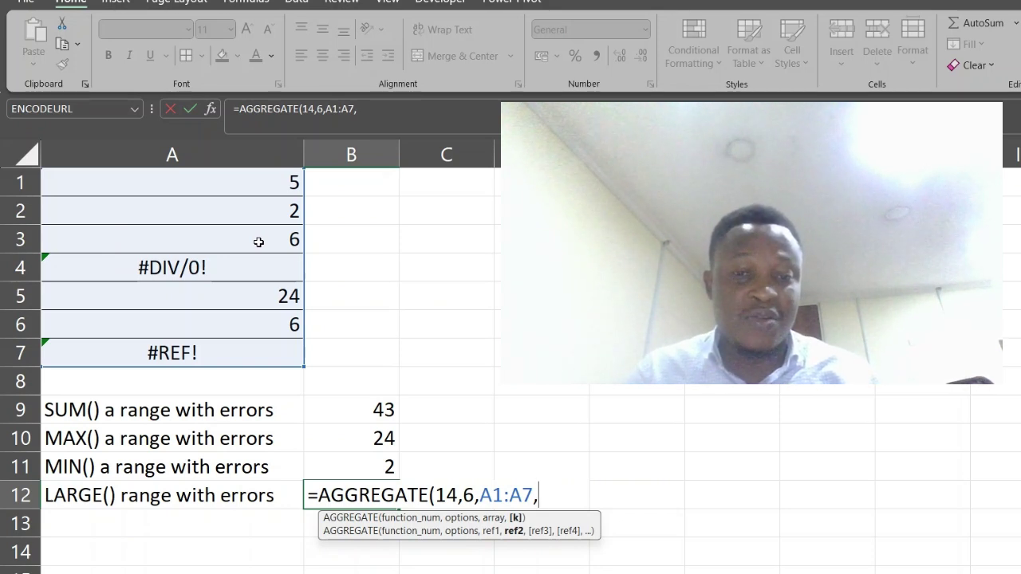
{"action": "type", "text": "2"}
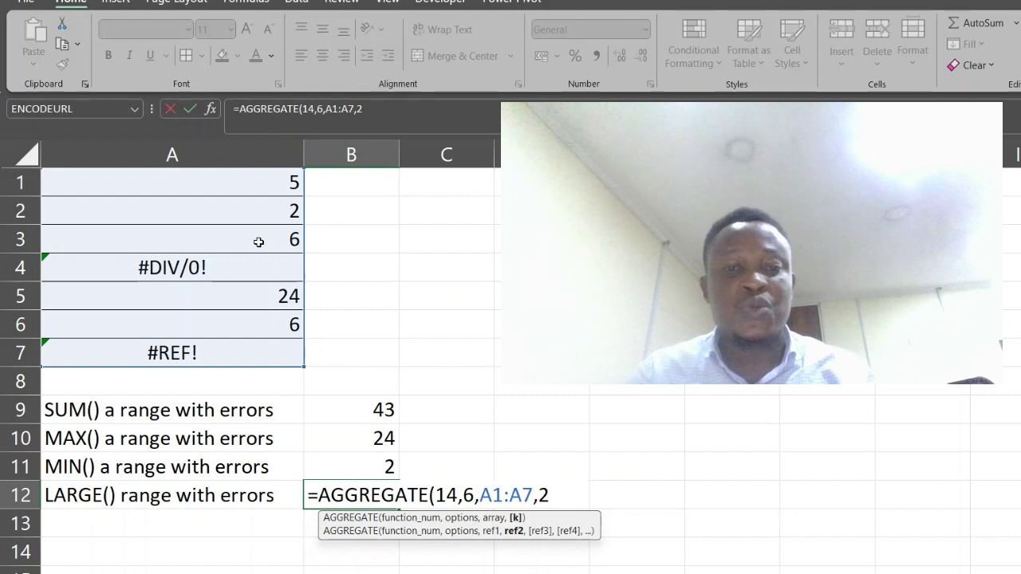
{"action": "type", "text": ")"}
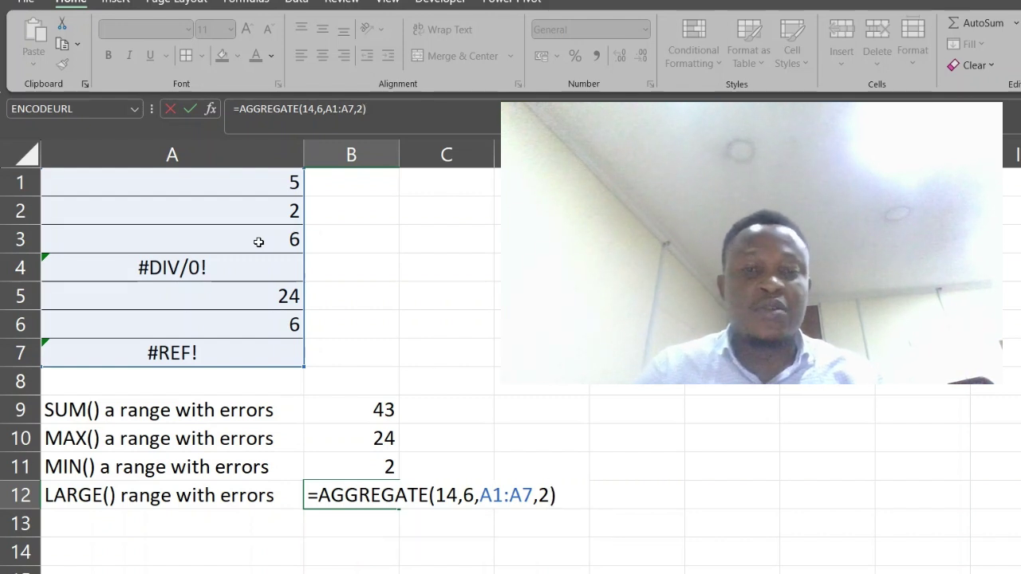
{"action": "key", "text": "Return"}
{"action": "key", "text": "Up"}
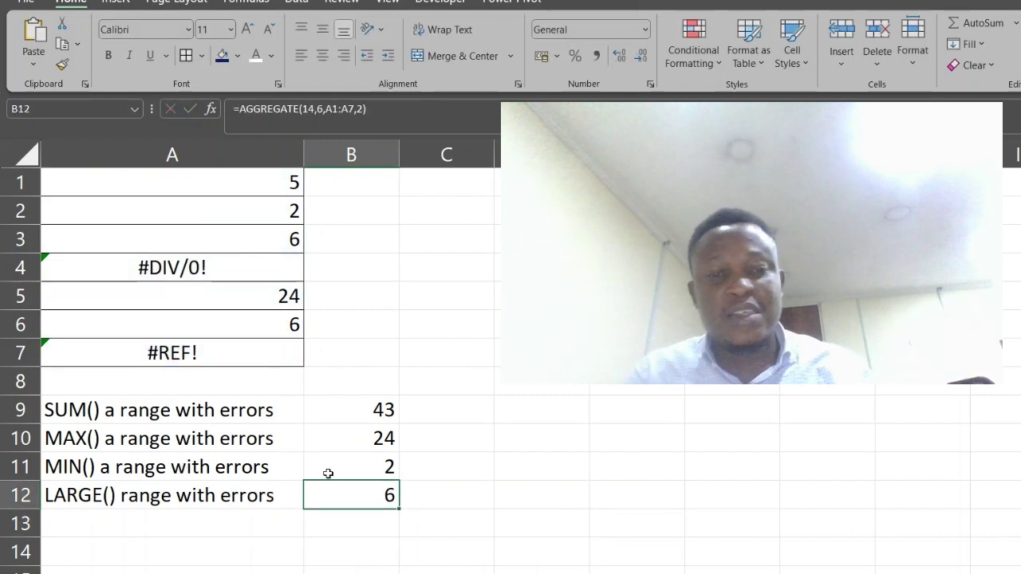
Edit the B12 LARGE formula, changing its k argument from 2 to 3.
{"action": "double_click", "coordinate": [347, 495]}
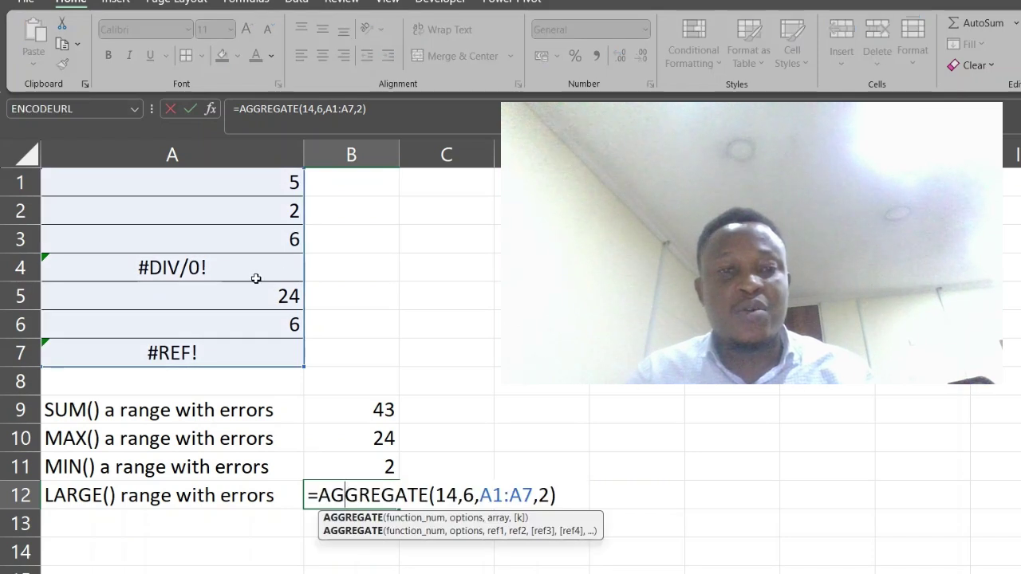
{"action": "left_click", "coordinate": [553, 495]}
{"action": "key", "text": "BackSpace"}
{"action": "type", "text": "3"}
{"action": "key", "text": "Return"}
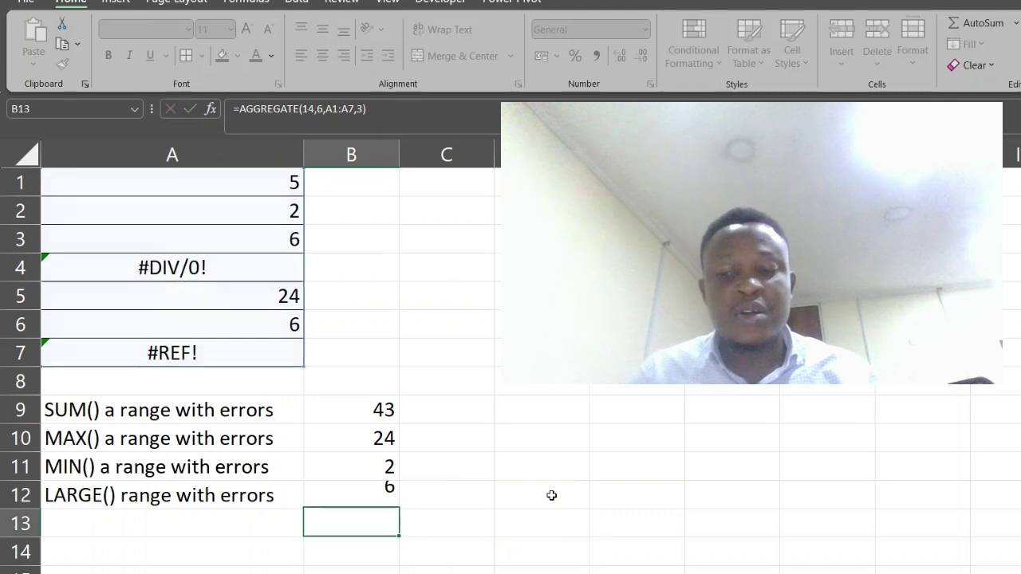
{"action": "key", "text": "Up"}
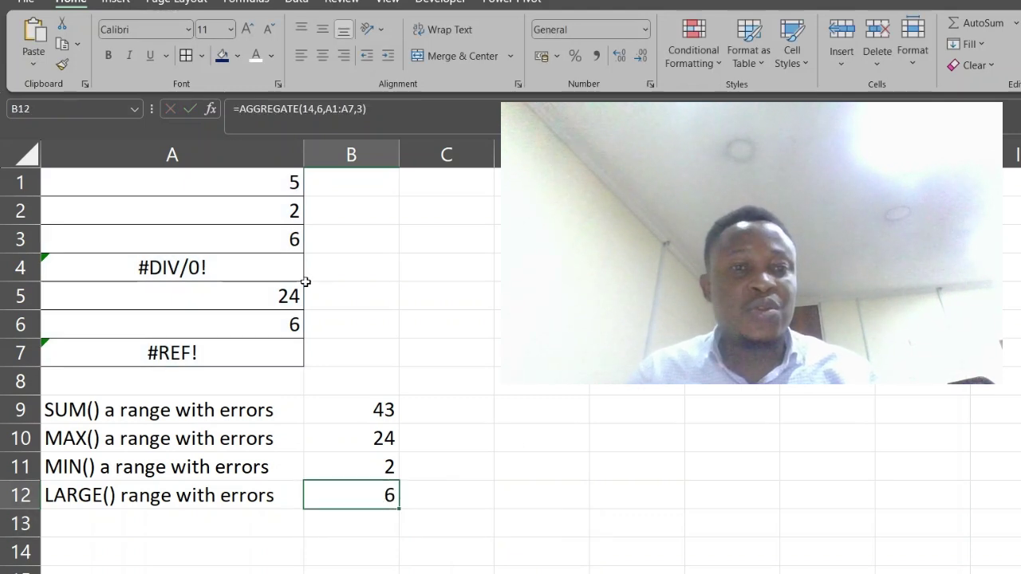
Edit B12 again, setting k to 4 so it returns the fourth-largest value, 5.
{"action": "double_click", "coordinate": [365, 496]}
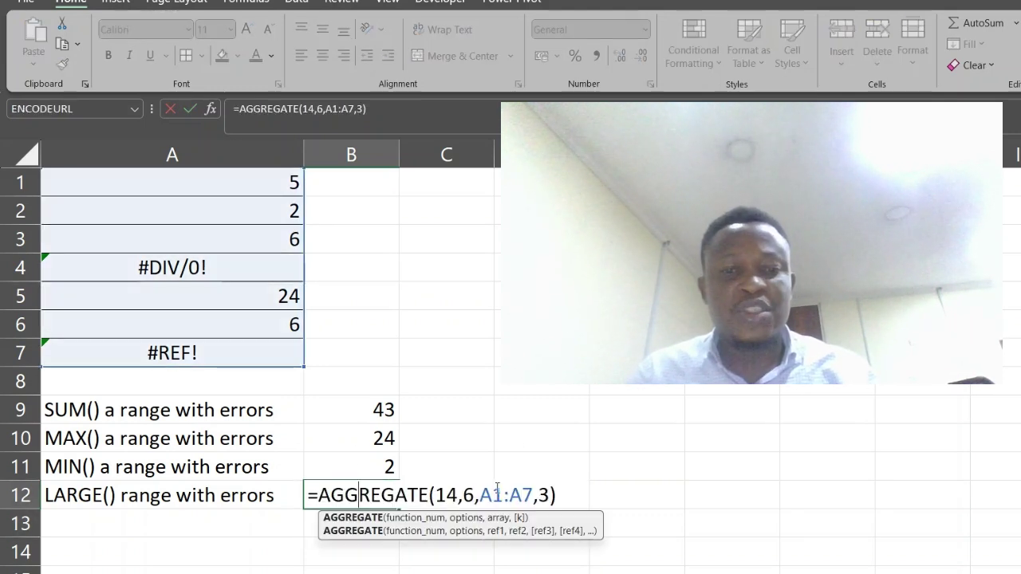
{"action": "left_click", "coordinate": [542, 495]}
{"action": "key", "text": "BackSpace"}
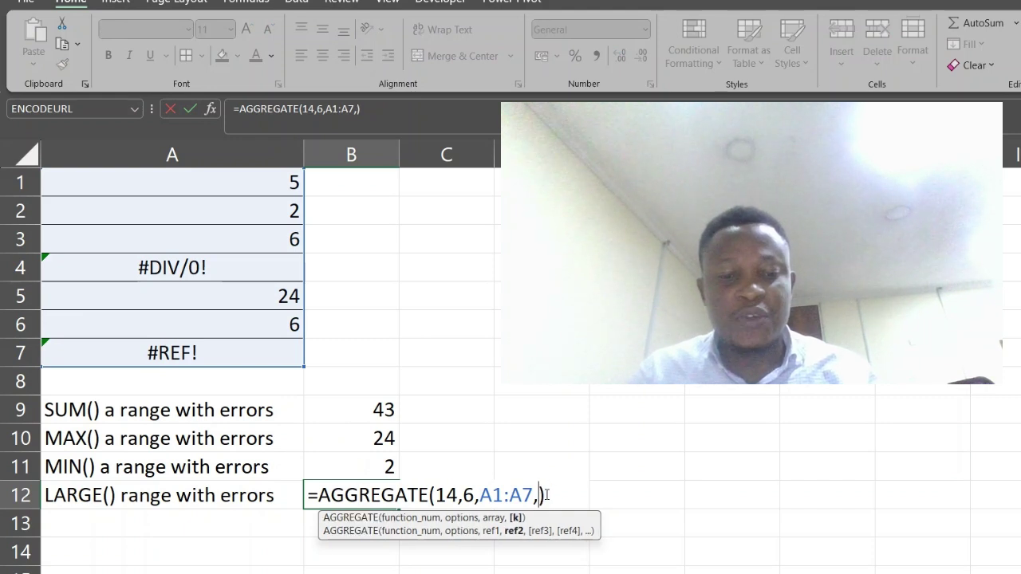
{"action": "type", "text": "4"}
{"action": "key", "text": "Return"}
{"action": "key", "text": "Up"}
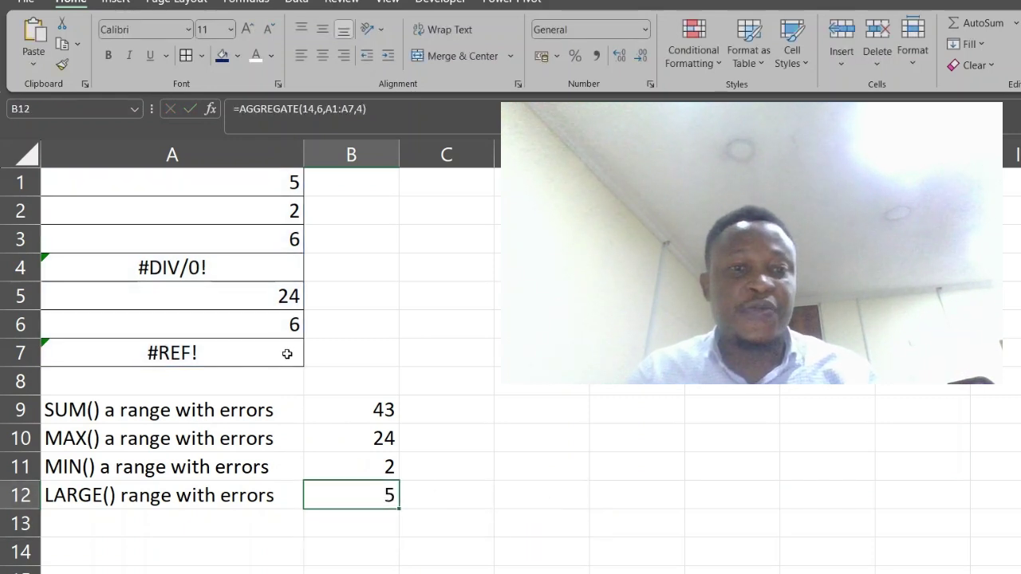